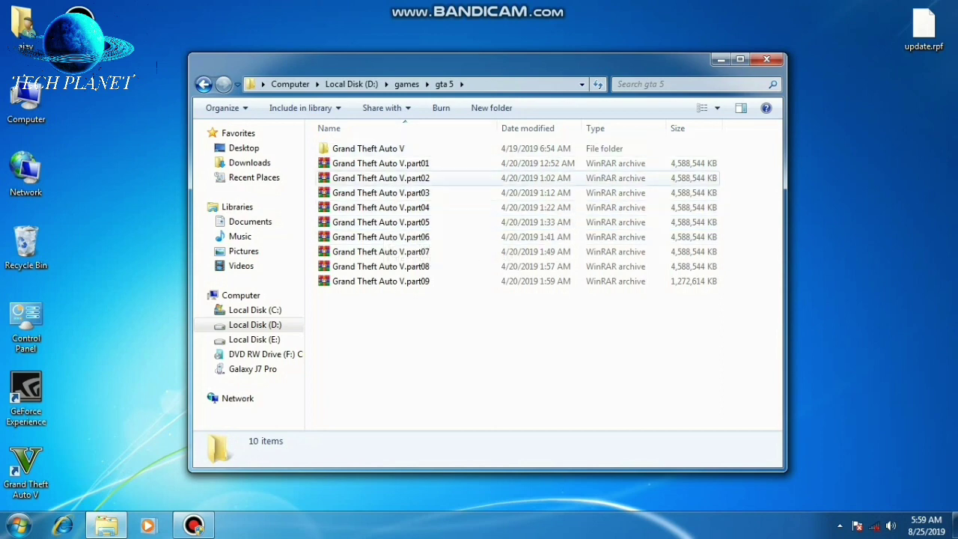
- Extract the nine Grand Theft Auto V archive parts together into a Grand Theft Auto V folder
left_click_drag(378, 330, 393, 168)
right_click(394, 169)
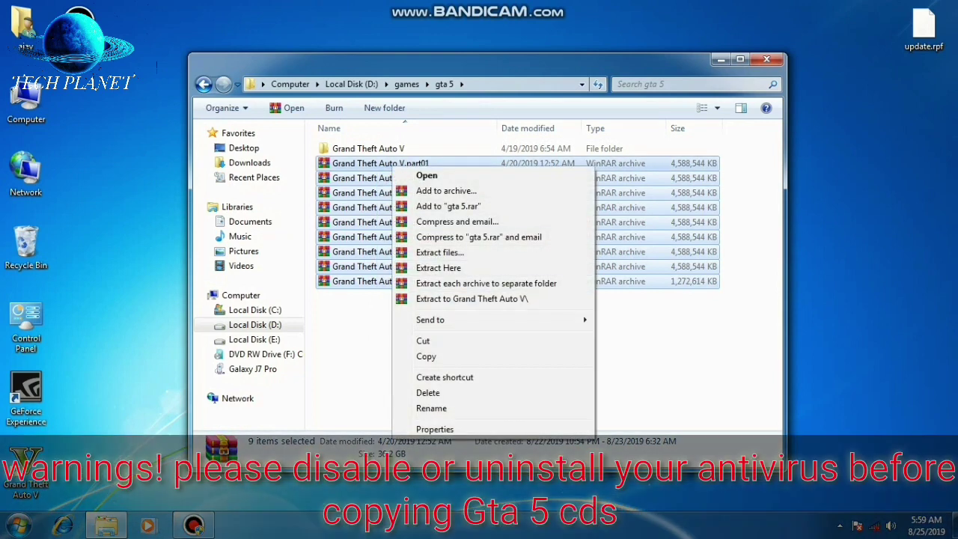
left_click(471, 299)
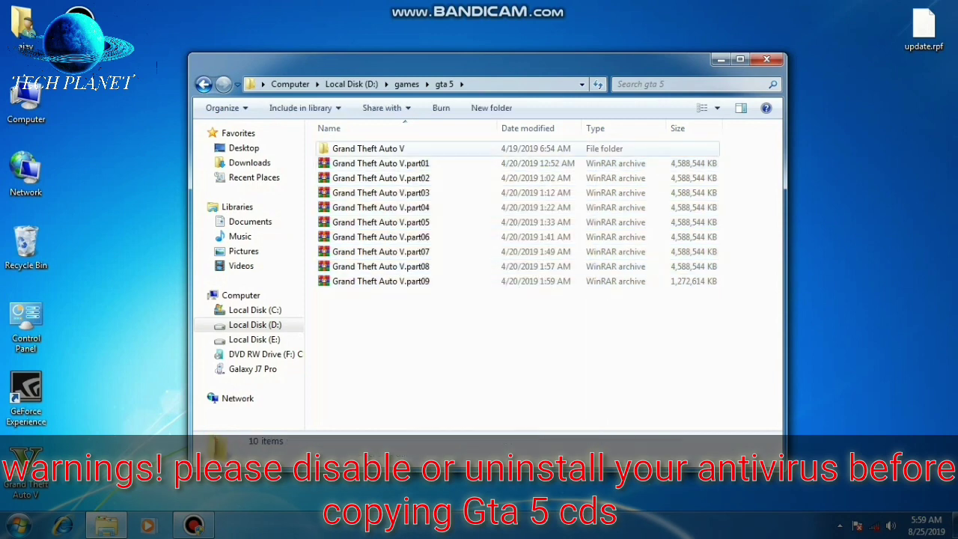
- Run setup from the Grand Theft Auto V folder with English as the installation language
double_click(368, 148)
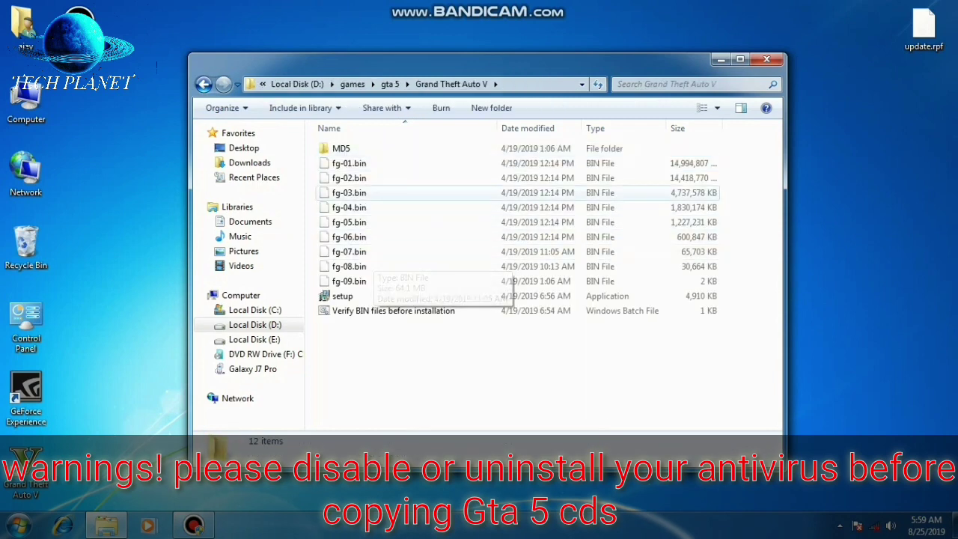
left_click(343, 295)
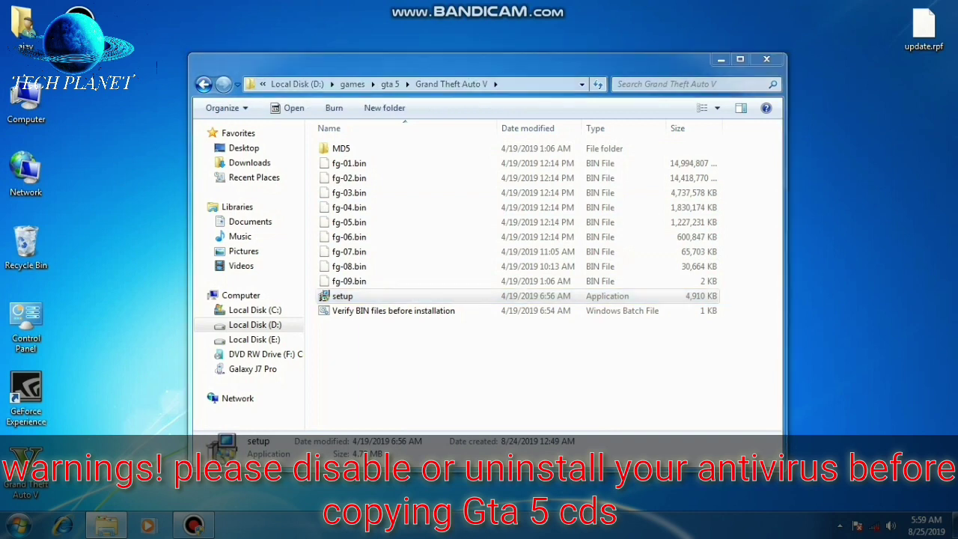
key("Return")
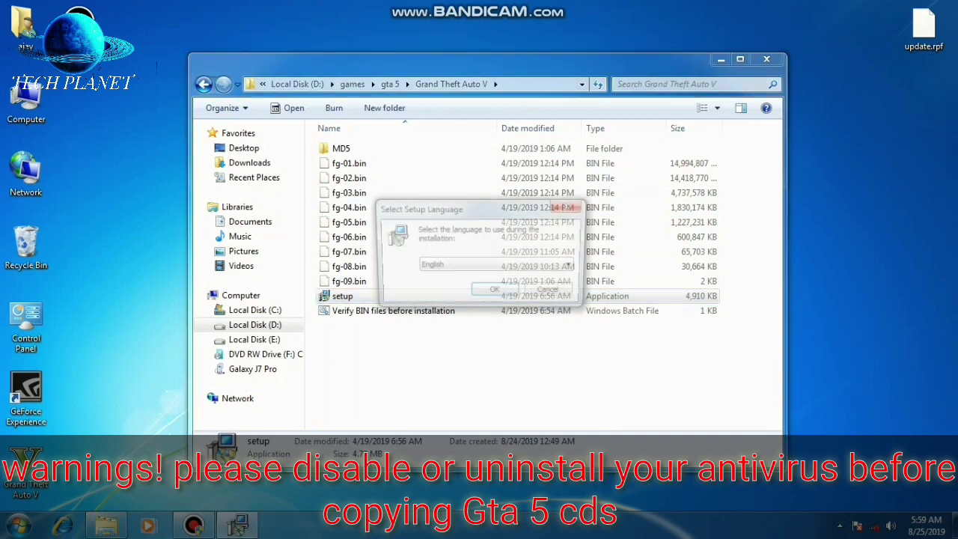
key("Return")
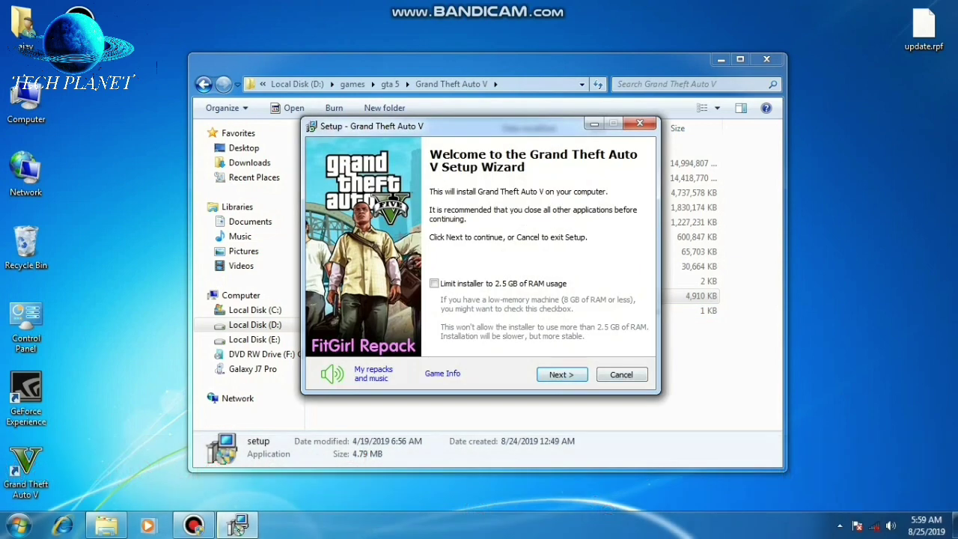
- Toggle the 2.5 GB RAM usage limit option and continue past the setup wizard's welcome page
key("shift+Tab")
key("space")
key("shift+Tab")
key("space")
key("space")
key("Return")
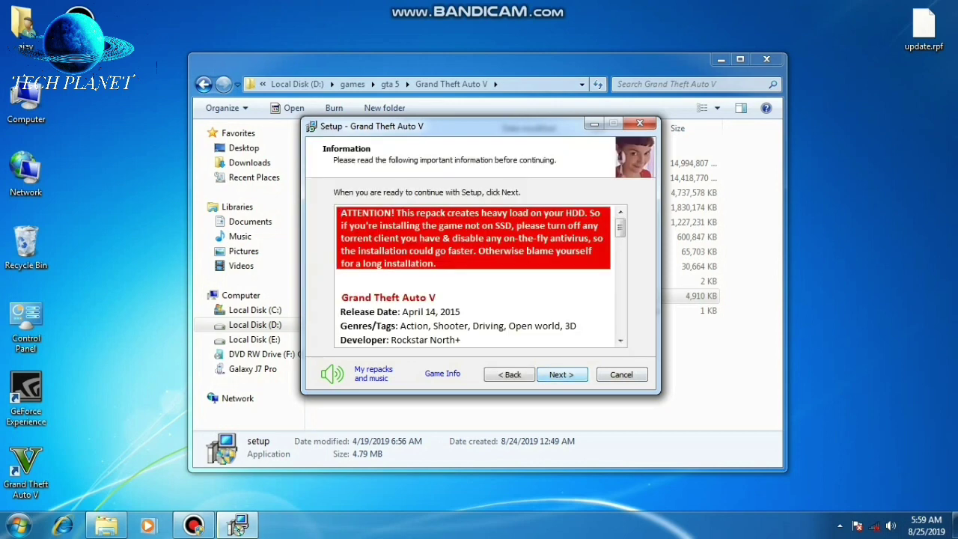
- Read through the repack information and start the installation to D:\Games\Grand Theft Auto V with the default components
scroll(238, 526, "down", 3)
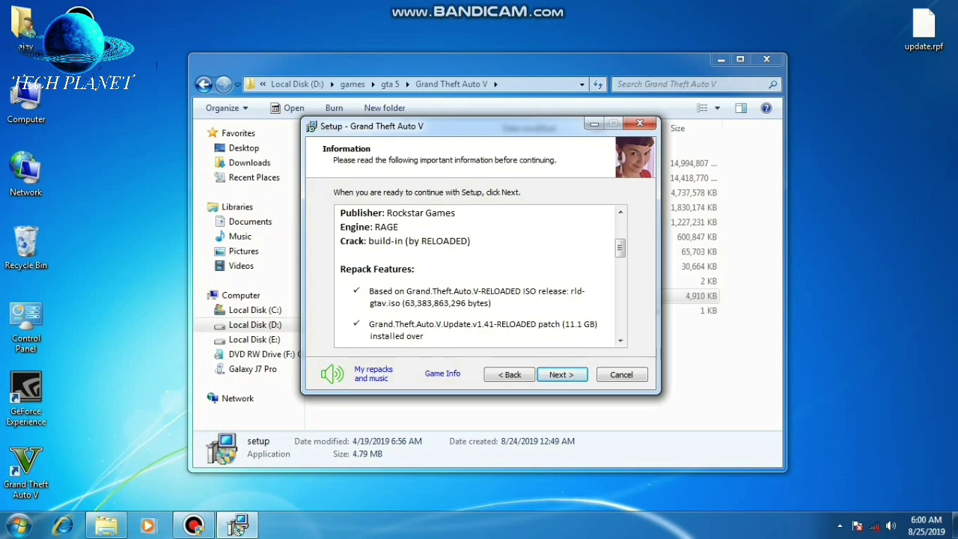
scroll(238, 528, "down", 2)
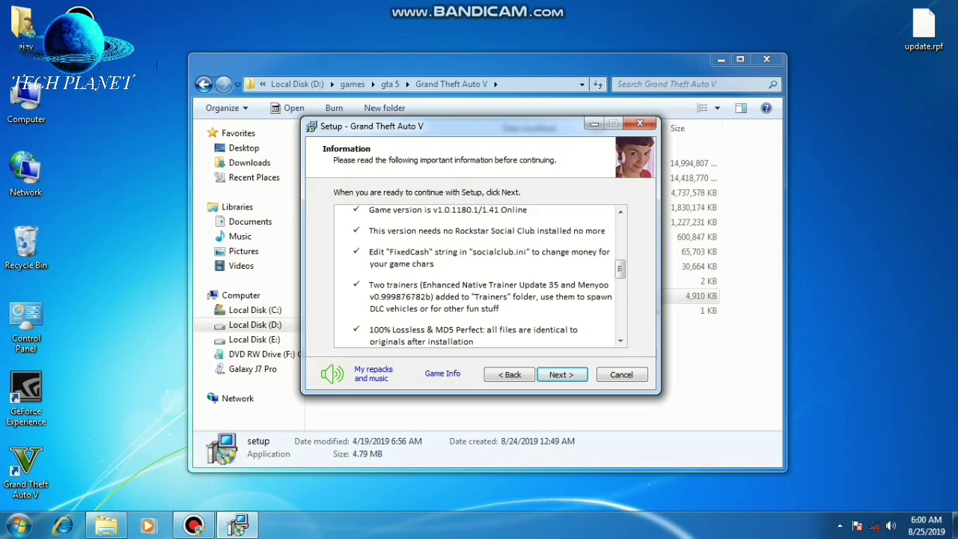
key("Return")
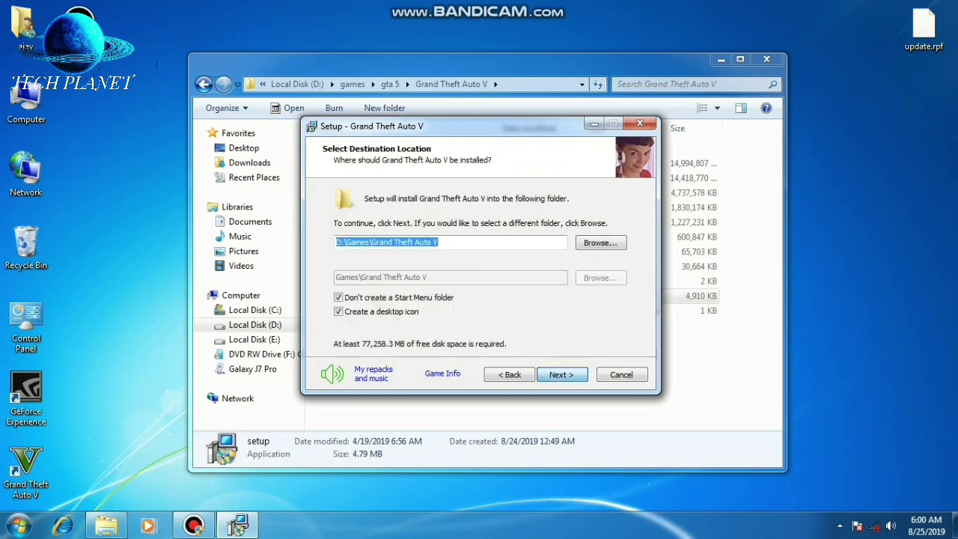
key("Return")
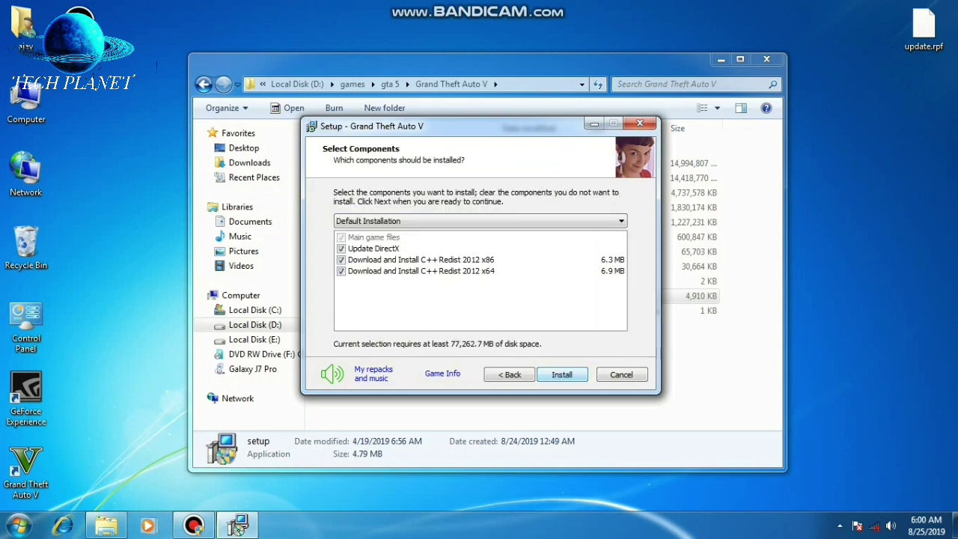
key("Return")
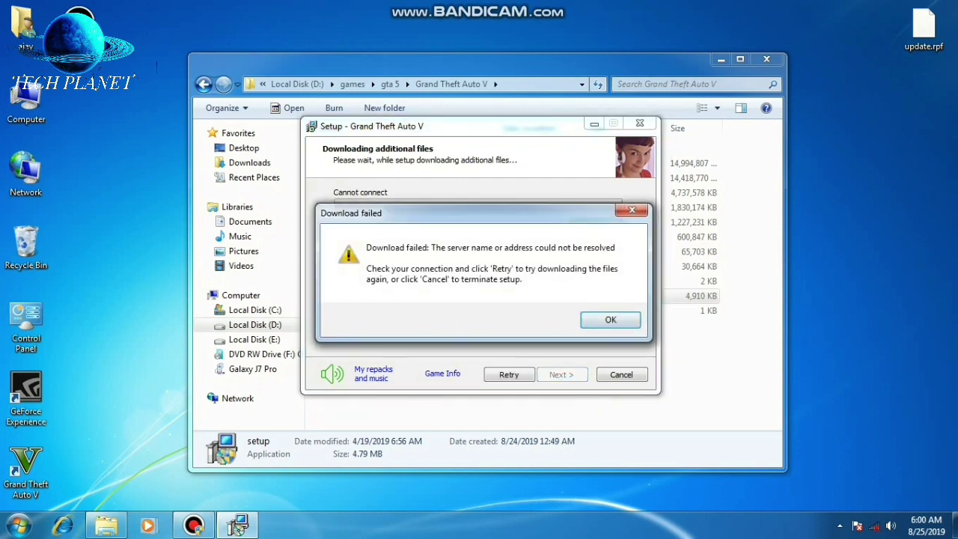
- Dismiss the download error and reconnect to the network so the installation can proceed
key("Return")
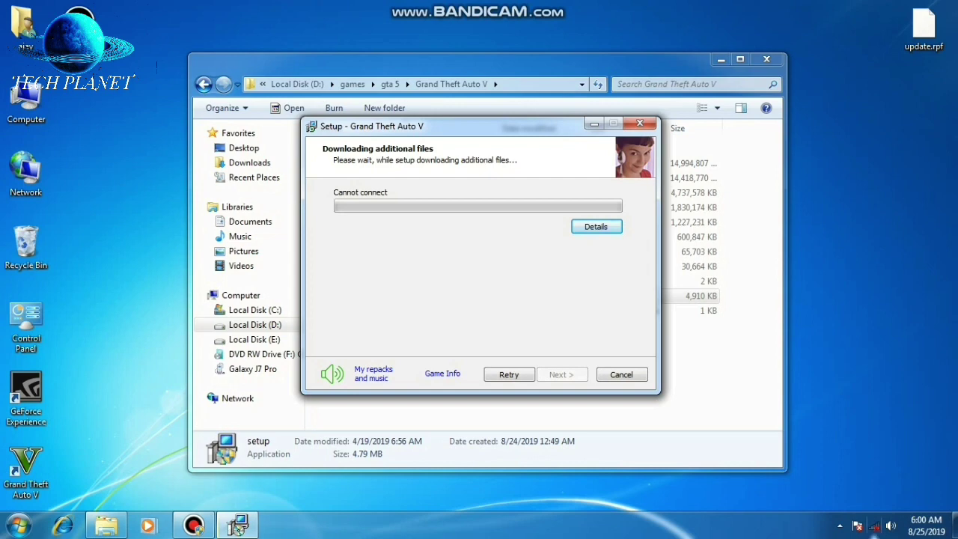
left_click(874, 526)
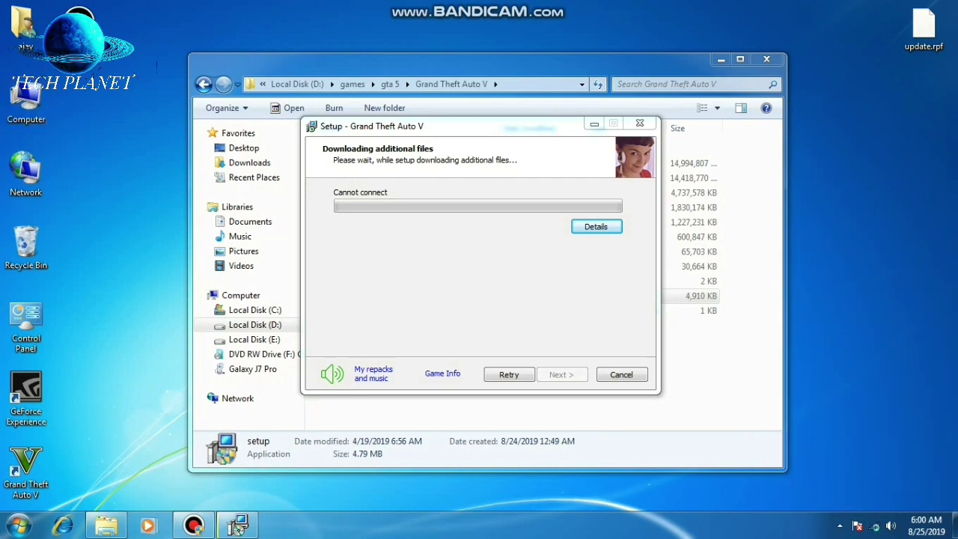
left_click(237, 526)
key("Return")
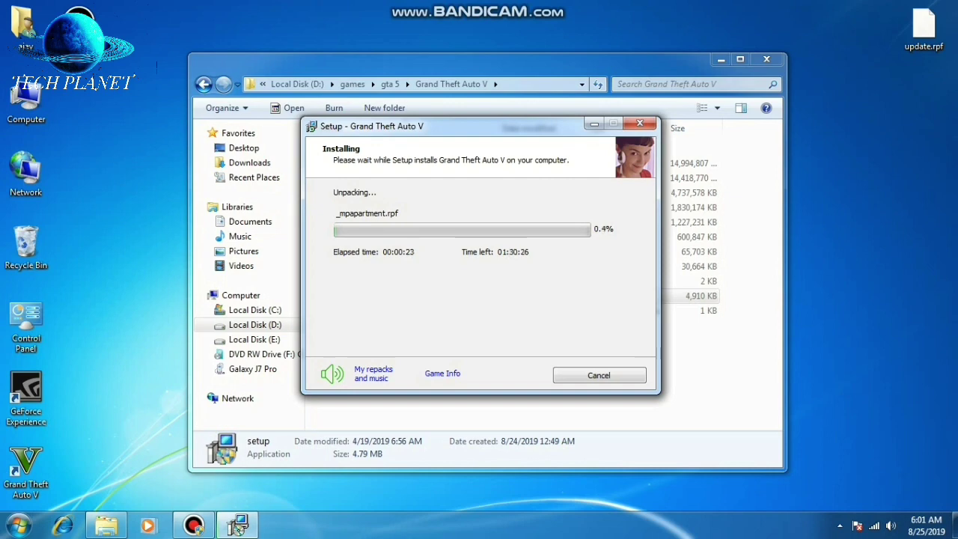
left_click(239, 526)
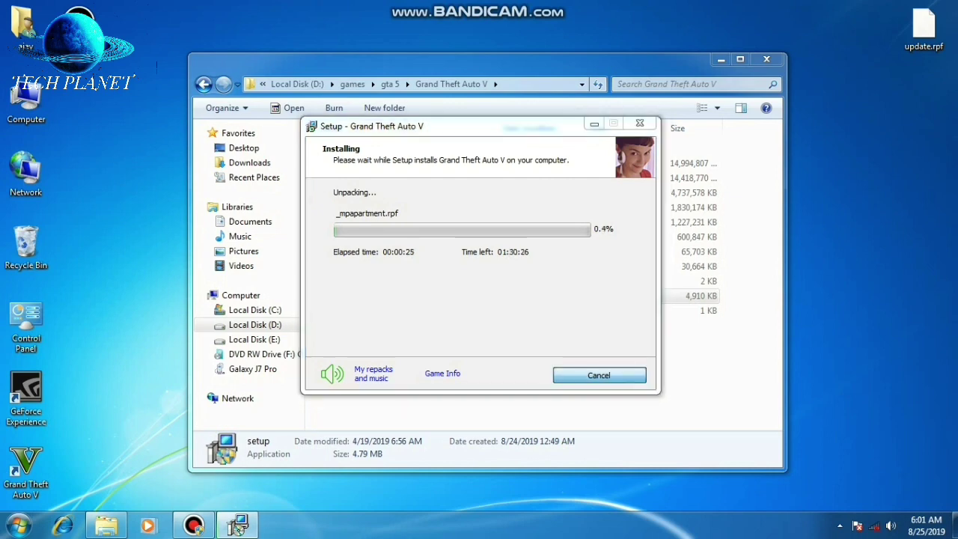
key("Escape")
key("n")
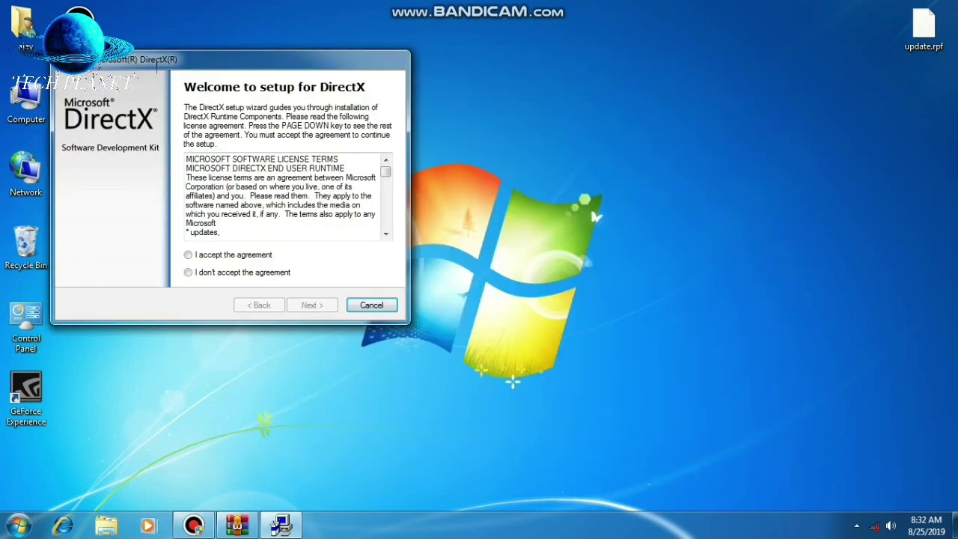
- Accept the DirectX license agreement and proceed through the DirectX runtime setup
left_click(188, 255)
key("Return")
key("Return")
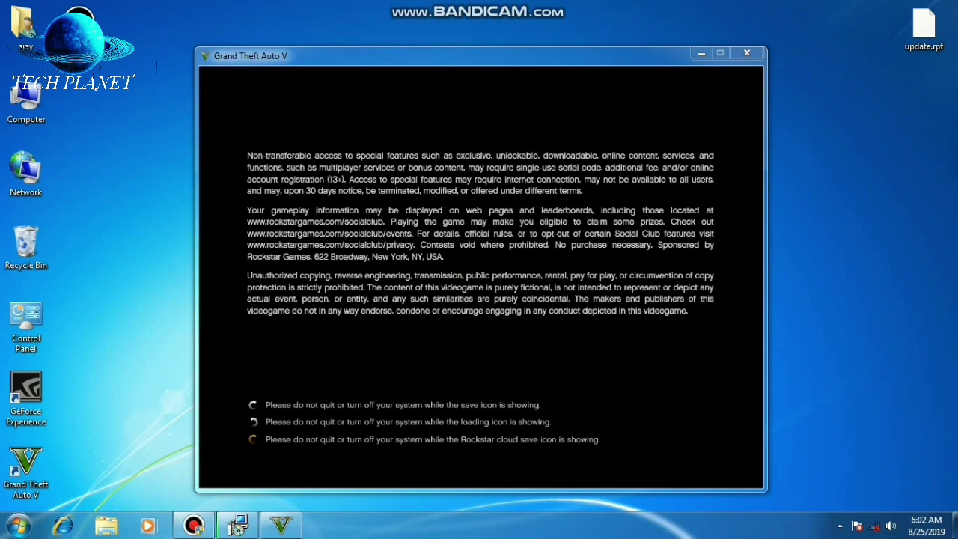
key("alt+space")
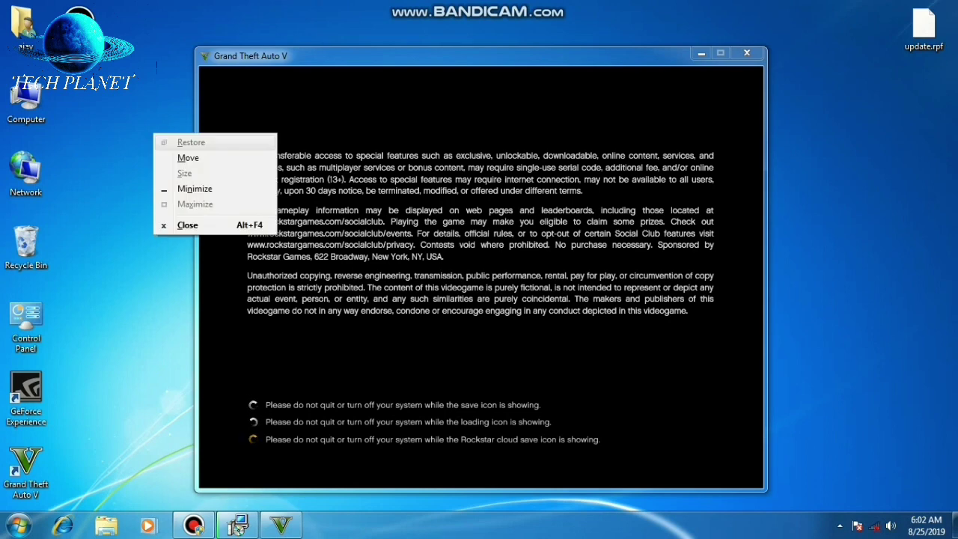
key("Down")
key("Down")
key("Down")
key("Escape")
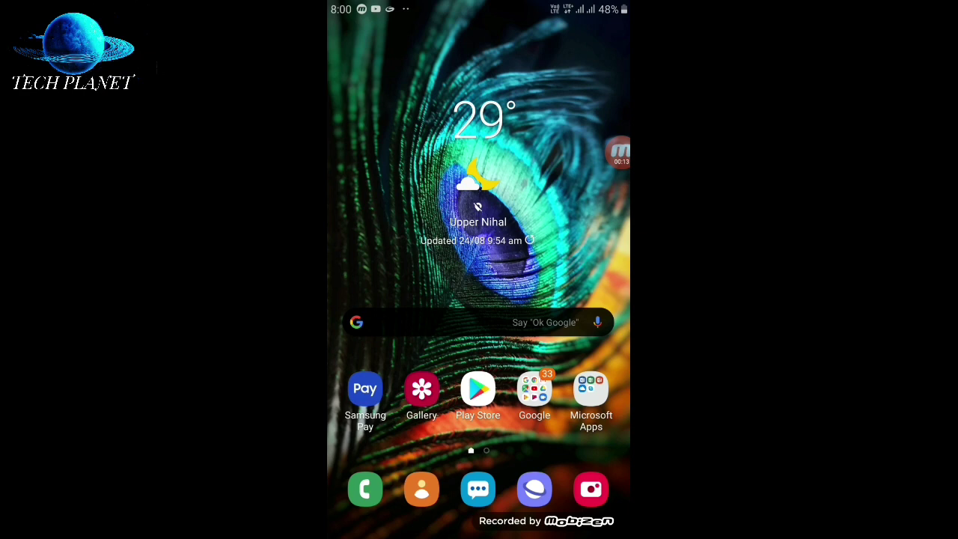
- Switch to the phone and open Chrome from the Google apps folder on the home screen
left_click_drag(478, 441, 479, 225)
left_click(421, 93)
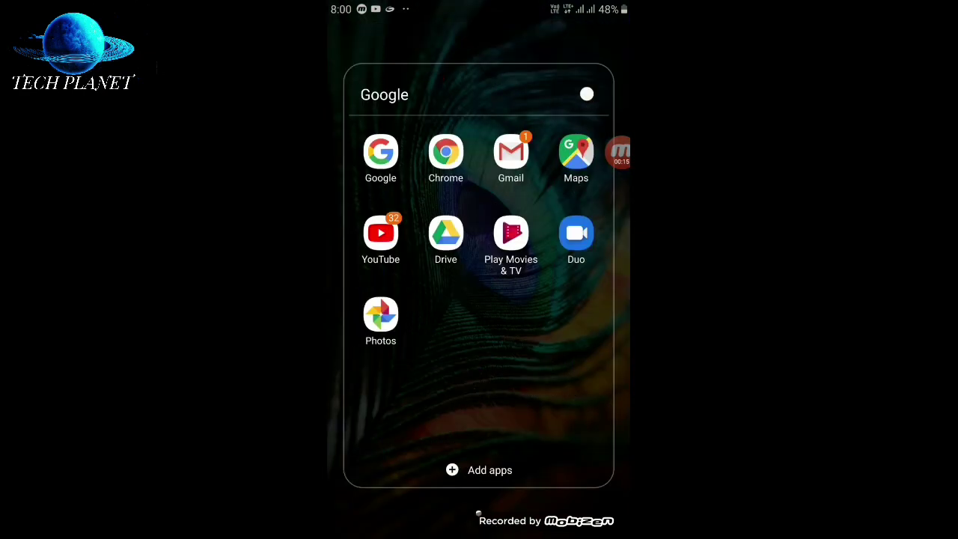
left_click(445, 149)
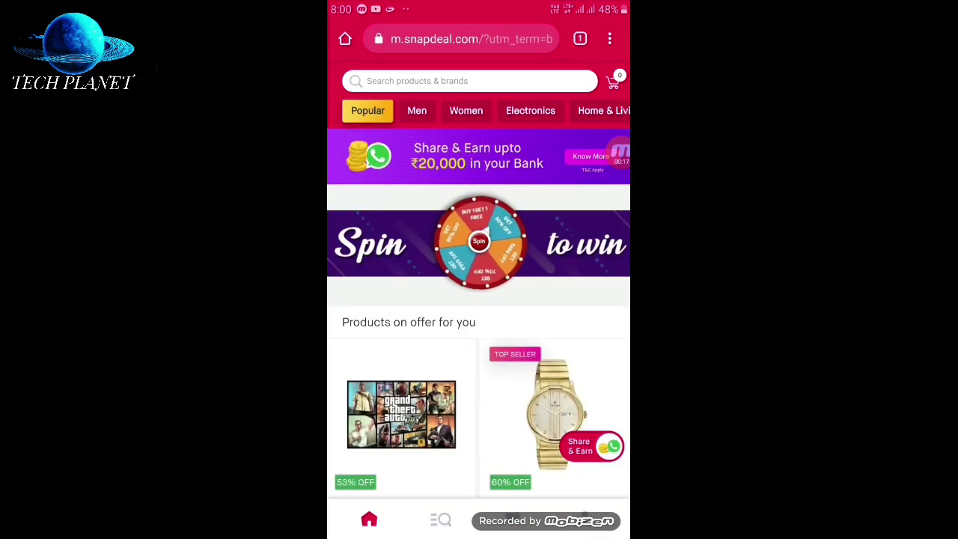
- Search Snapdeal for "gta 5 offline" using the recent search and browse the listed games
left_click(469, 81)
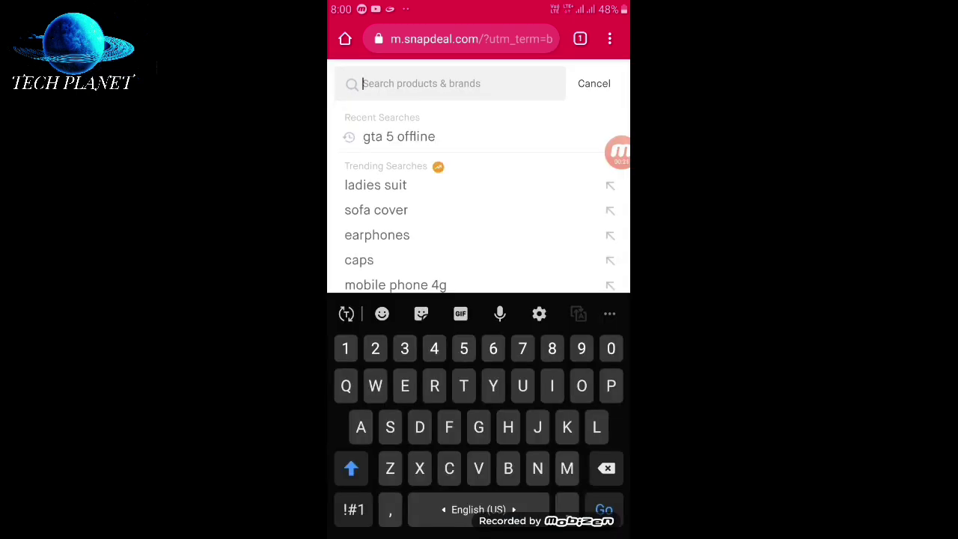
left_click(399, 136)
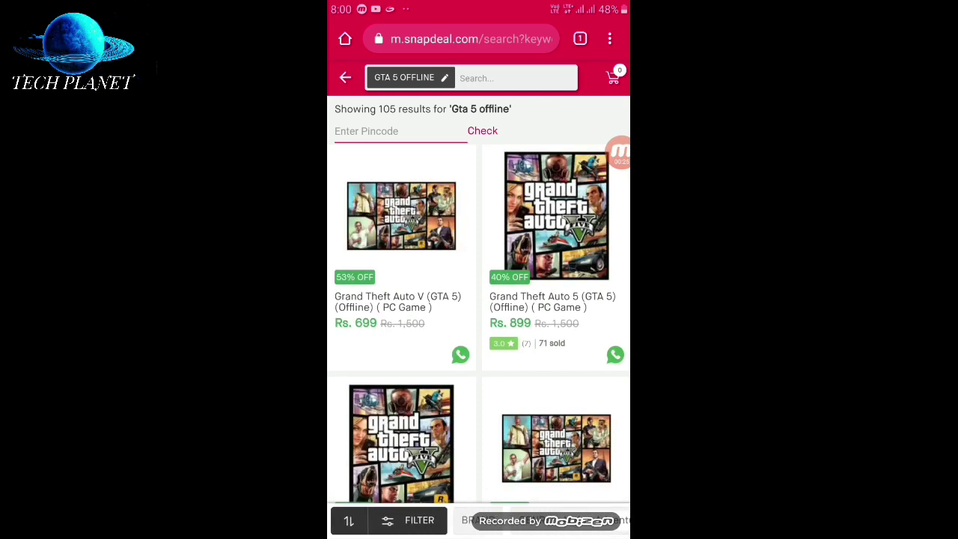
scroll(479, 300, "down", 1)
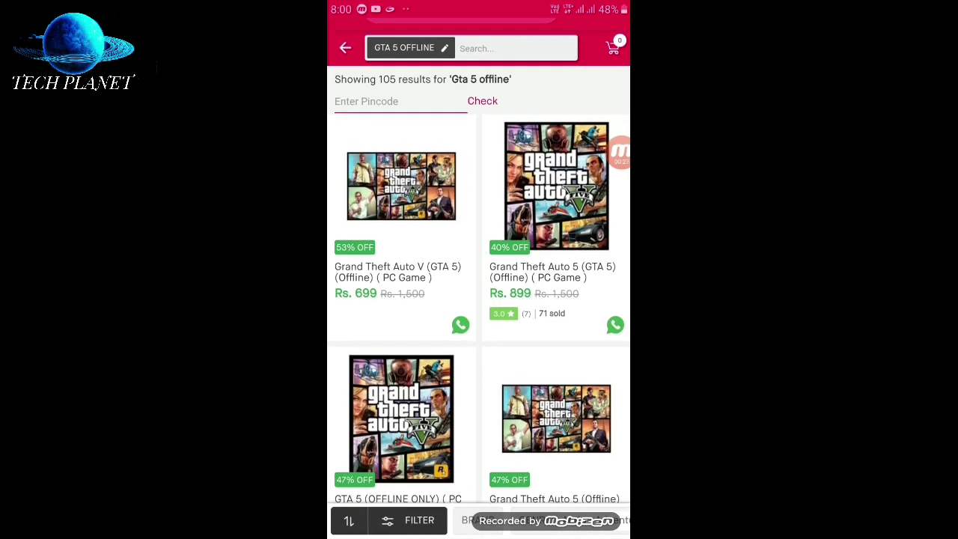